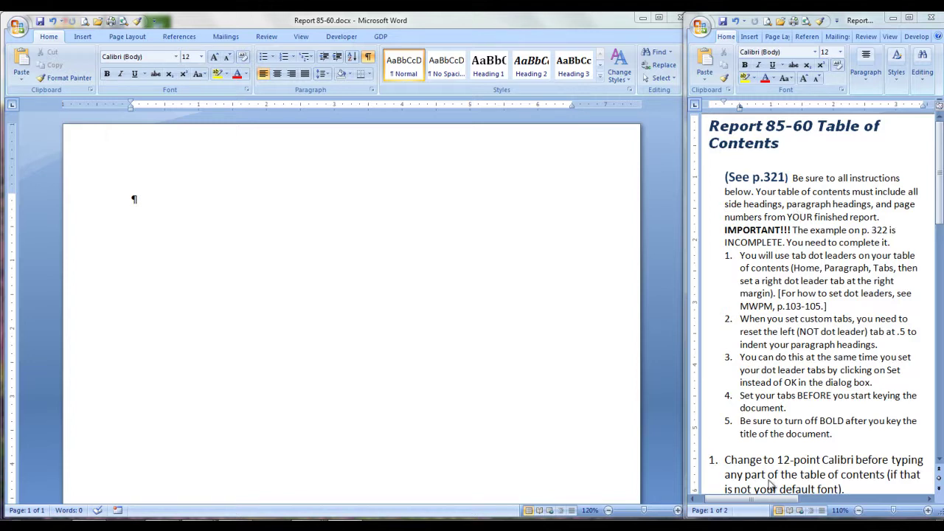
Insert five blank lines at the start of the empty Report 85-60 document.
{"action": "scroll", "coordinate": [771, 484], "scroll_direction": "down", "scroll_amount": 7}
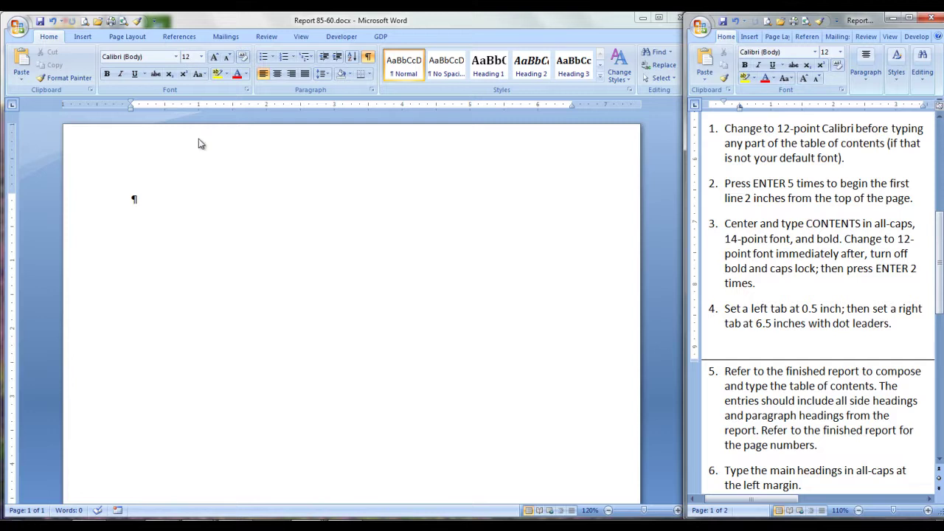
{"action": "left_click", "coordinate": [134, 200]}
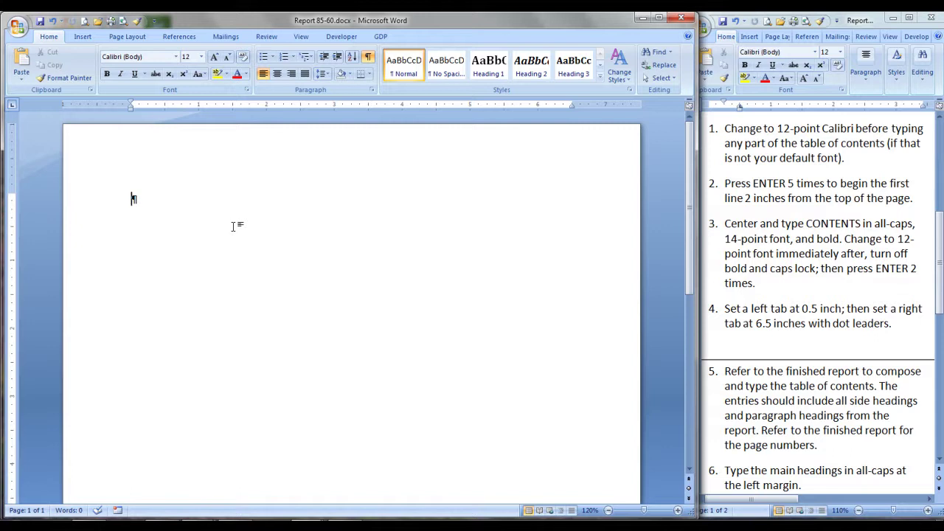
{"action": "key", "text": "Return"}
{"action": "key", "text": "Return"}
{"action": "key", "text": "Return"}
{"action": "key", "text": "Return"}
{"action": "key", "text": "Return"}
Add the centered title CONTENTS in bold 14-point type on the last line.
{"action": "key", "text": "ctrl+e"}
{"action": "left_click", "coordinate": [107, 76]}
{"action": "left_click", "coordinate": [201, 57]}
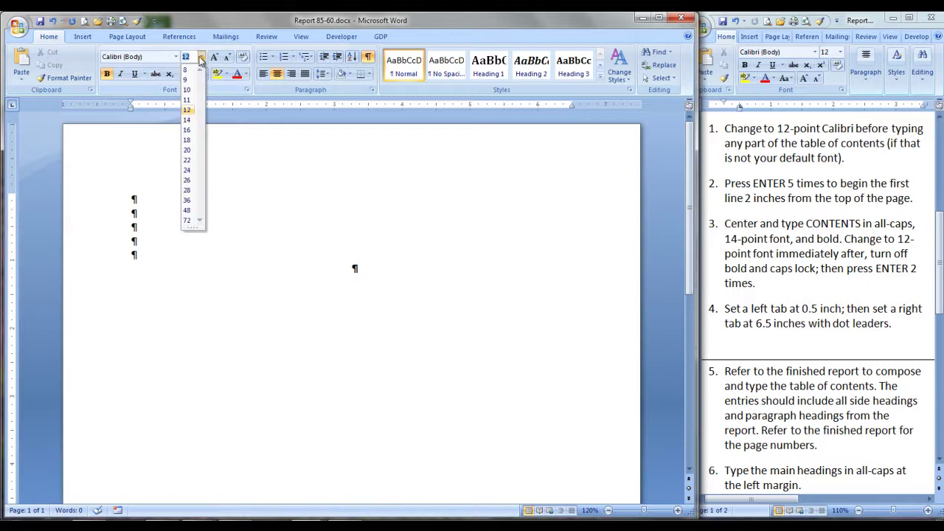
{"action": "left_click", "coordinate": [188, 120]}
{"action": "type", "text": "CONTENTS"}
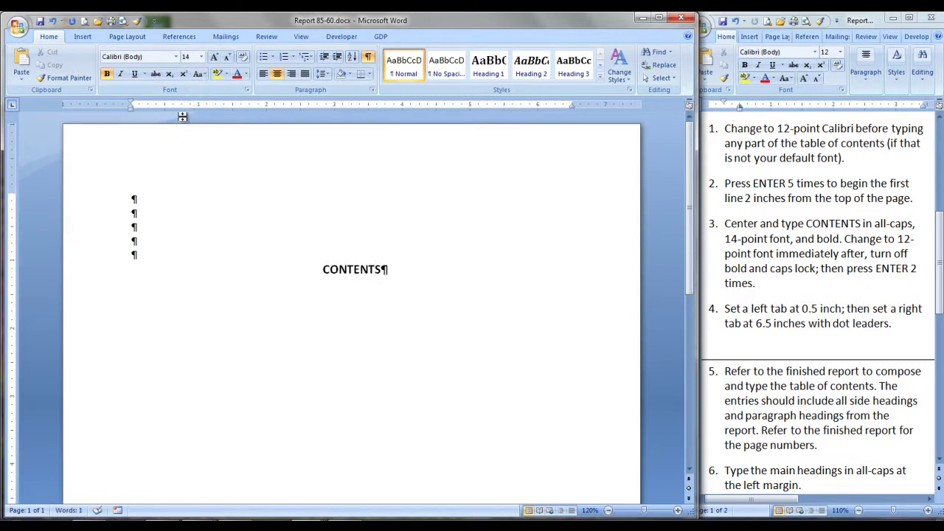
Return to 12-point, non-bold text after the CONTENTS title and add two new lines below it.
{"action": "left_click", "coordinate": [201, 58]}
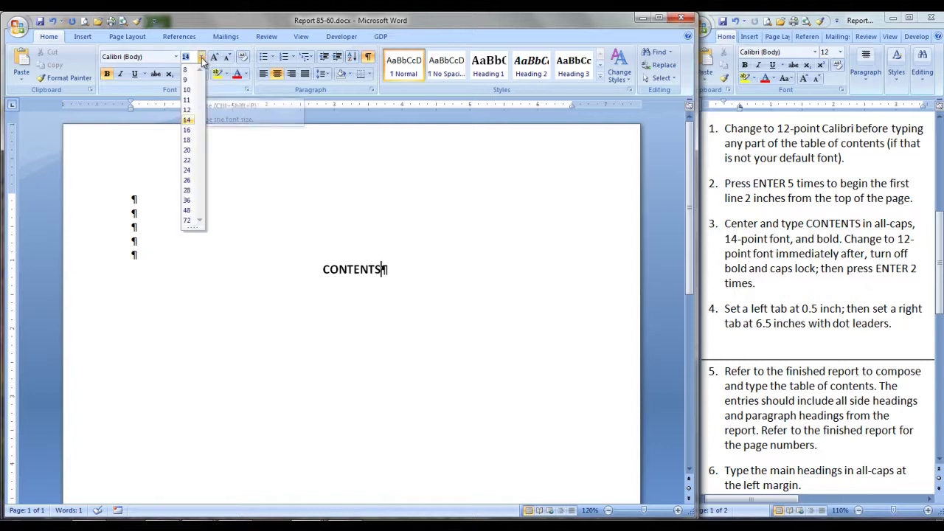
{"action": "left_click", "coordinate": [189, 110]}
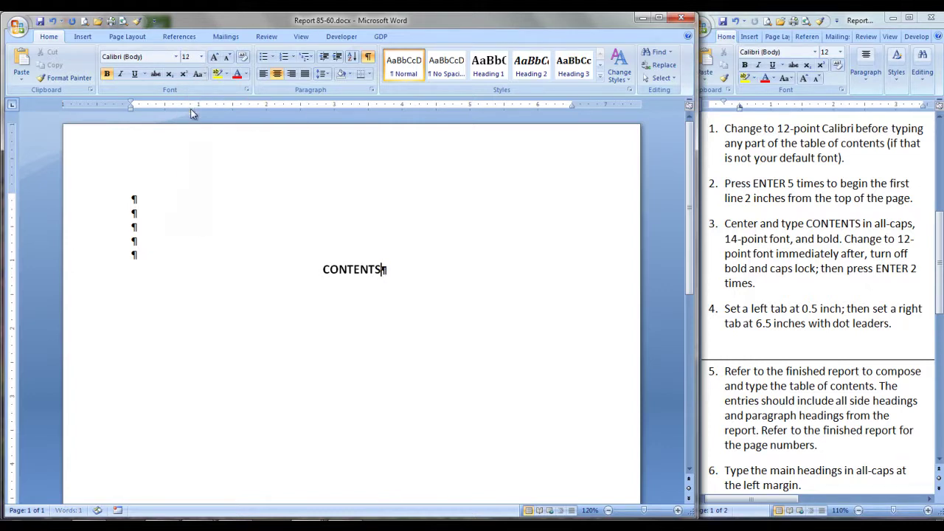
{"action": "left_click", "coordinate": [107, 74]}
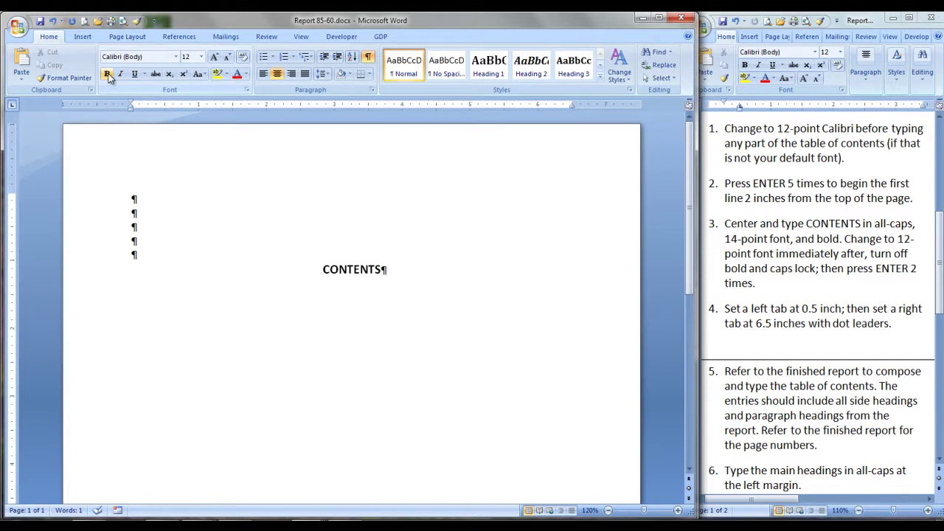
{"action": "key", "text": "Return"}
{"action": "key", "text": "Return"}
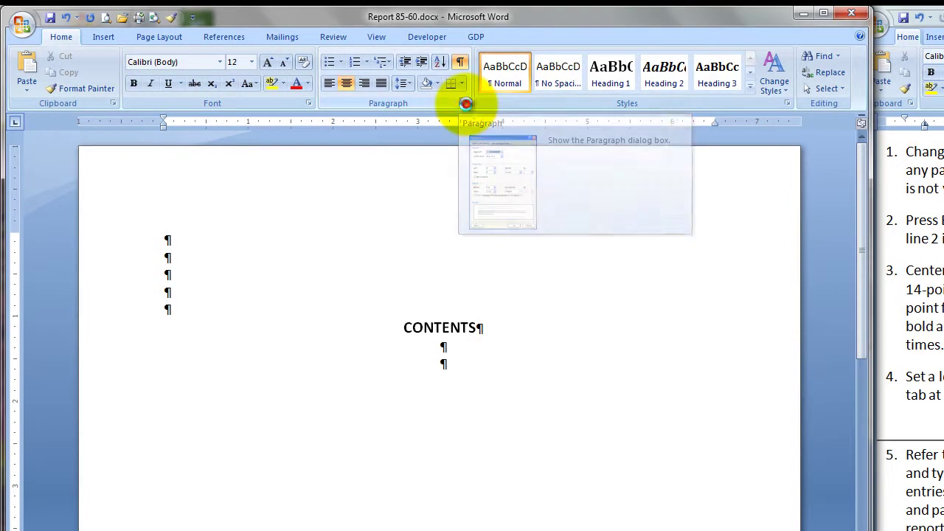
Clear all tab stops for the current paragraph and set a left tab at 0.5 inch without a leader.
{"action": "left_click", "coordinate": [466, 104]}
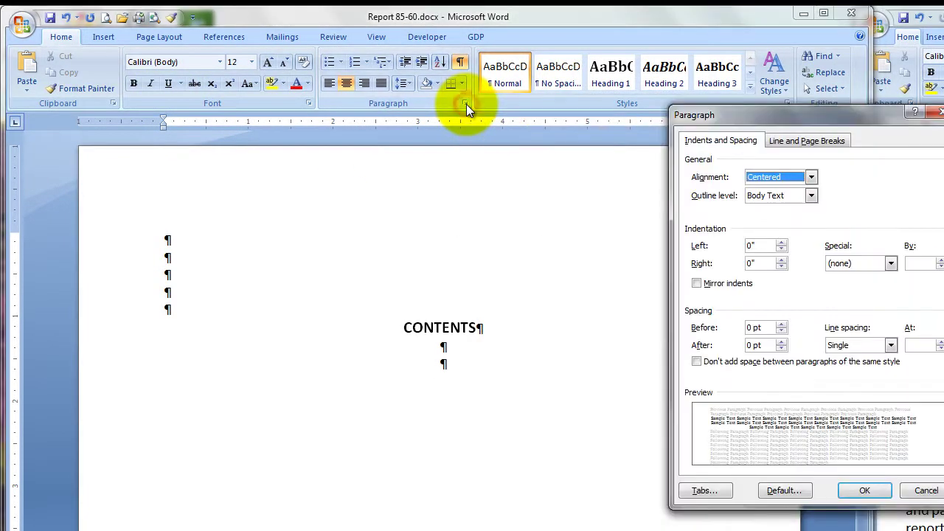
{"action": "left_click", "coordinate": [708, 493]}
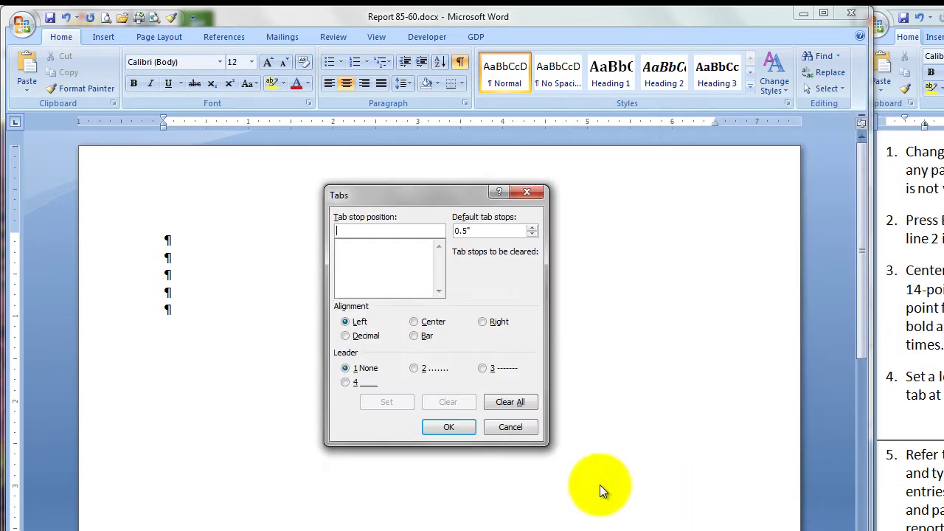
{"action": "left_click", "coordinate": [512, 410]}
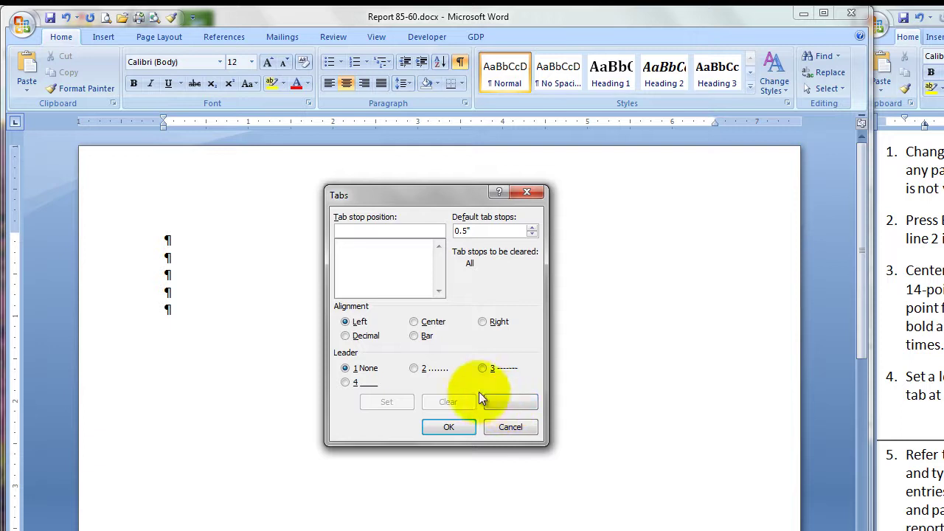
{"action": "type", "text": ".5"}
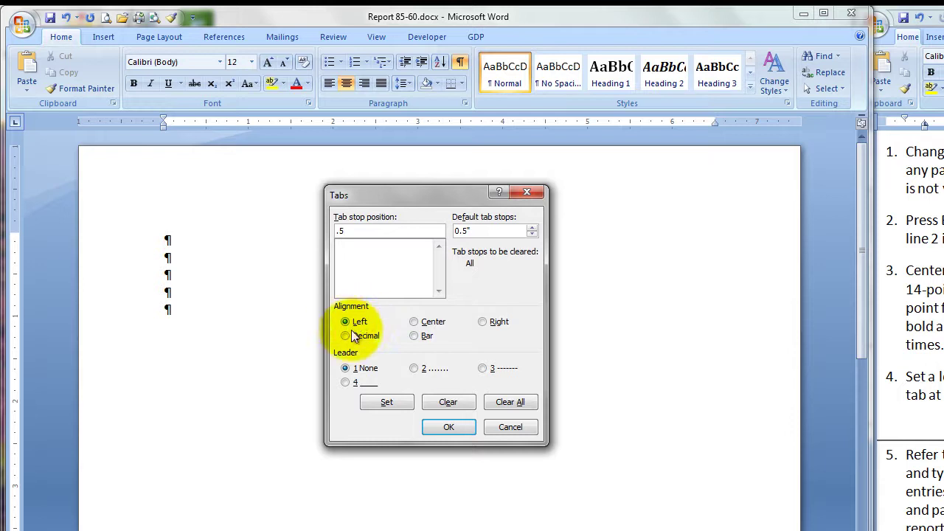
{"action": "left_click", "coordinate": [382, 403]}
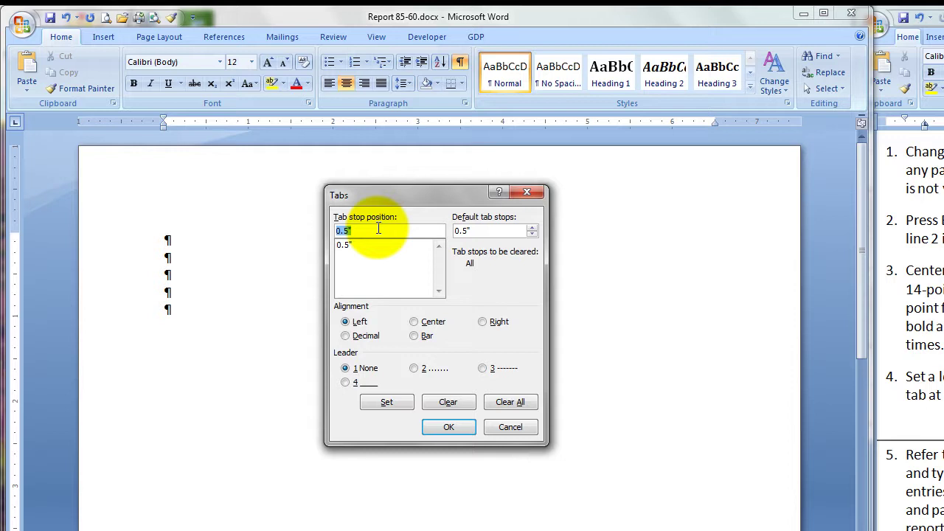
Set a right tab at 6.5 inches with dot leaders and apply the tab settings.
{"action": "type", "text": "6.5"}
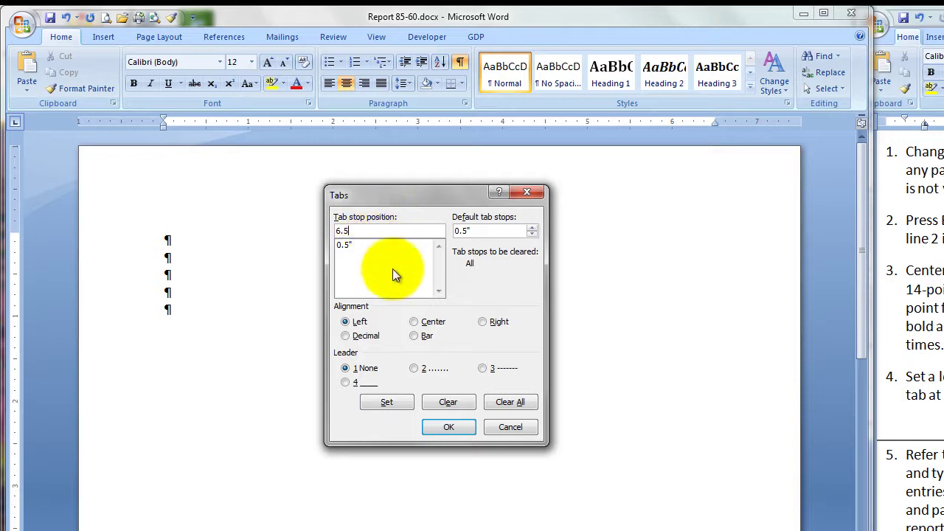
{"action": "left_click", "coordinate": [483, 323]}
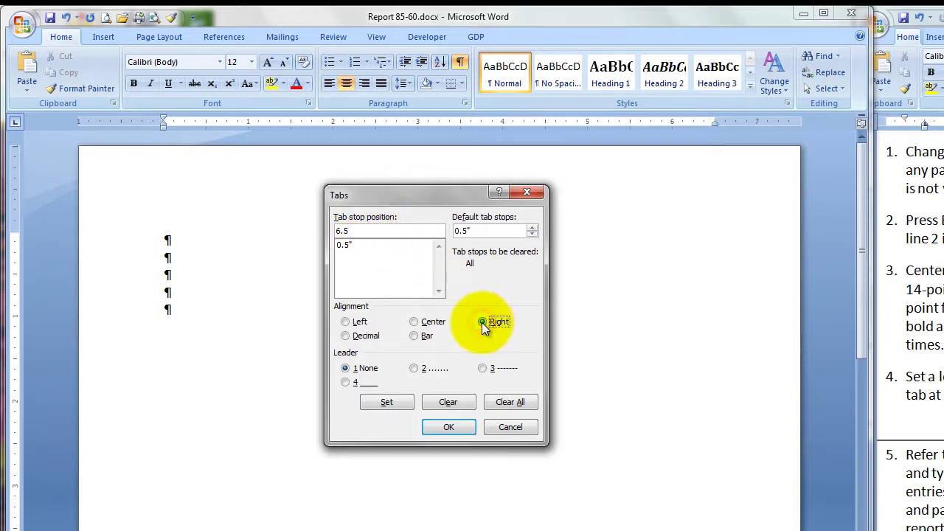
{"action": "left_click", "coordinate": [415, 368]}
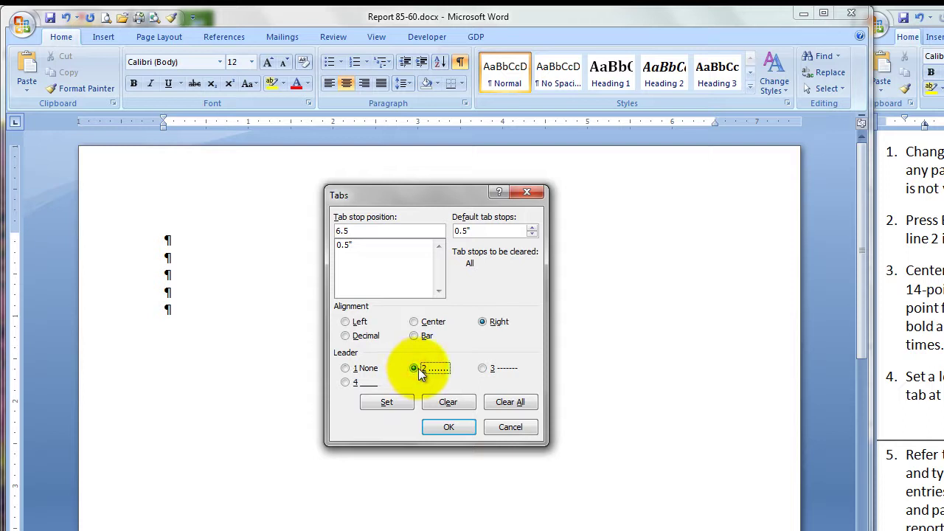
{"action": "left_click", "coordinate": [380, 403]}
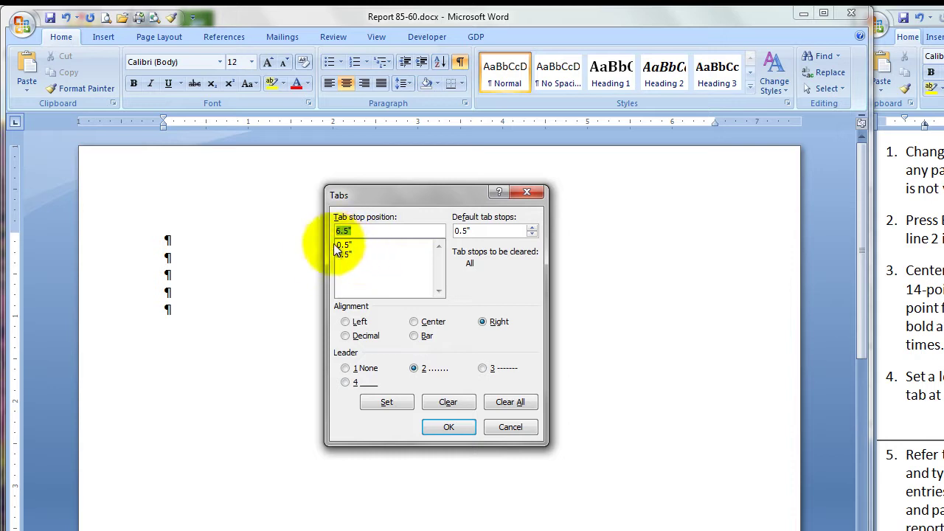
{"action": "left_click", "coordinate": [449, 428]}
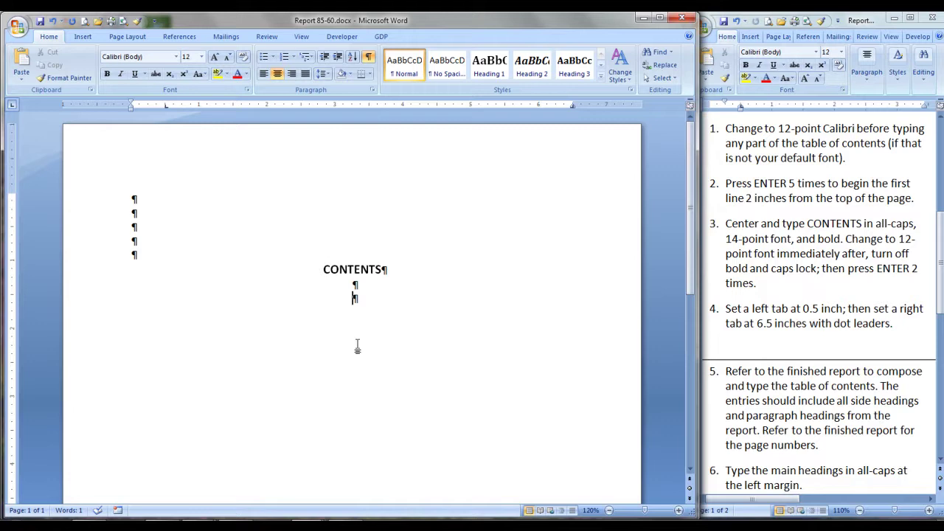
Add a left-aligned PROBLEM entry with dot leaders to page 1, followed by a blank line.
{"action": "key", "text": "ctrl+l"}
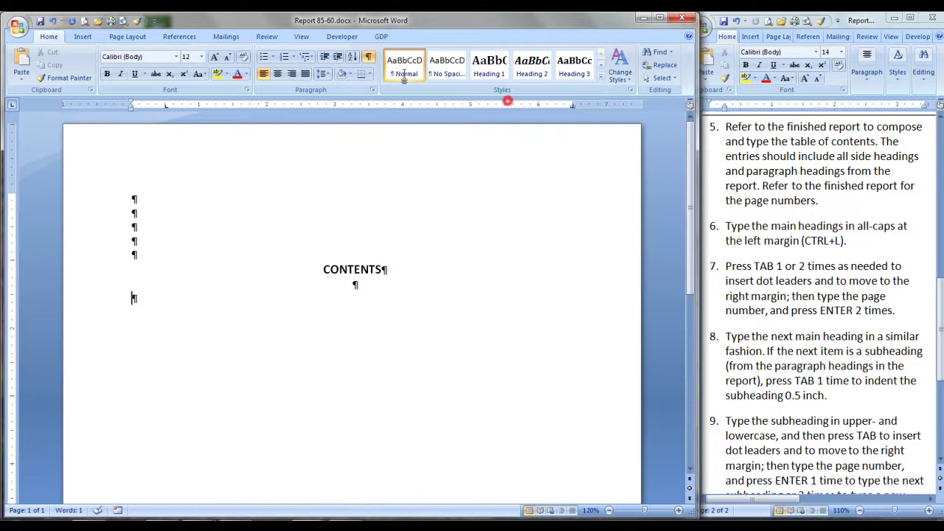
{"action": "type", "text": "PROBLEM"}
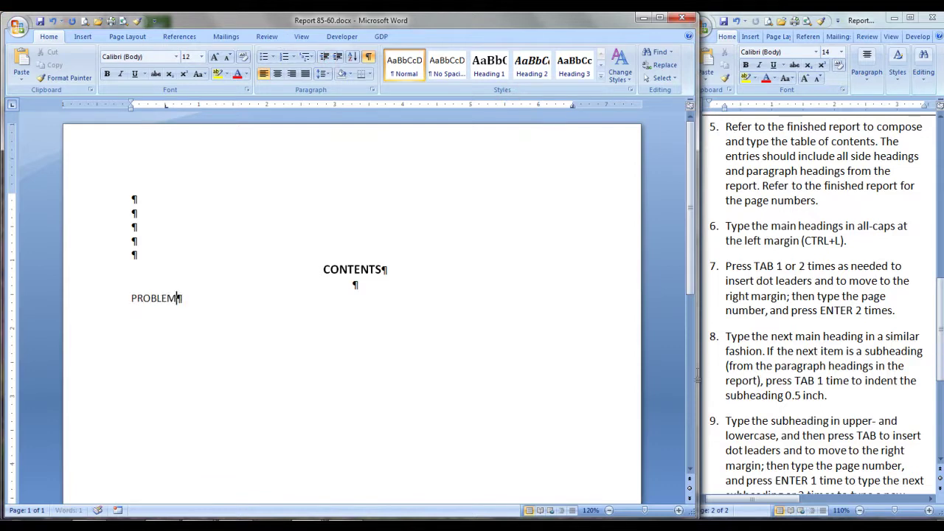
{"action": "left_click", "coordinate": [608, 433]}
{"action": "left_click", "coordinate": [695, 431]}
{"action": "key", "text": "Tab"}
{"action": "left_click", "coordinate": [728, 37]}
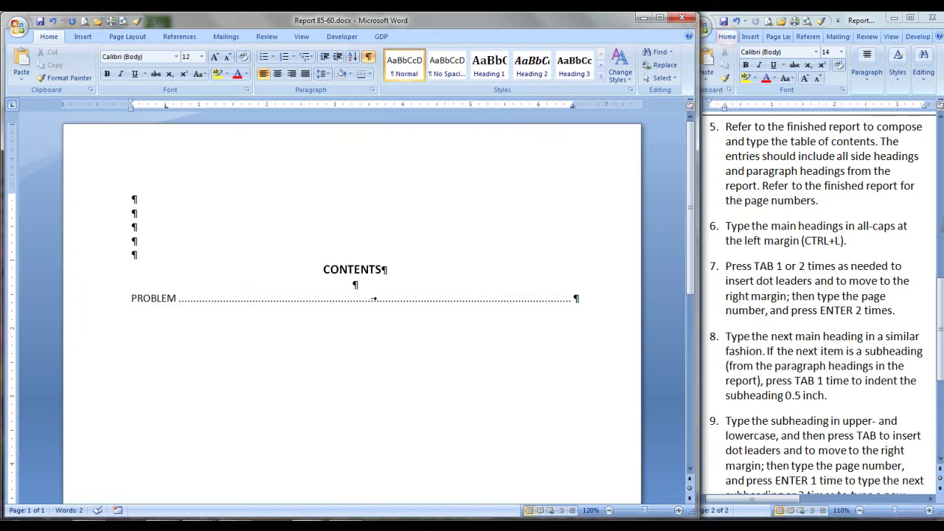
{"action": "type", "text": "1"}
{"action": "left_click", "coordinate": [603, 286]}
{"action": "key", "text": "Return"}
{"action": "key", "text": "Return"}
Add the main heading INTERCULTURAL SEMINARS with dot leaders to page 1, followed by a blank line.
{"action": "left_click", "coordinate": [478, 371]}
{"action": "left_click", "coordinate": [93, 327]}
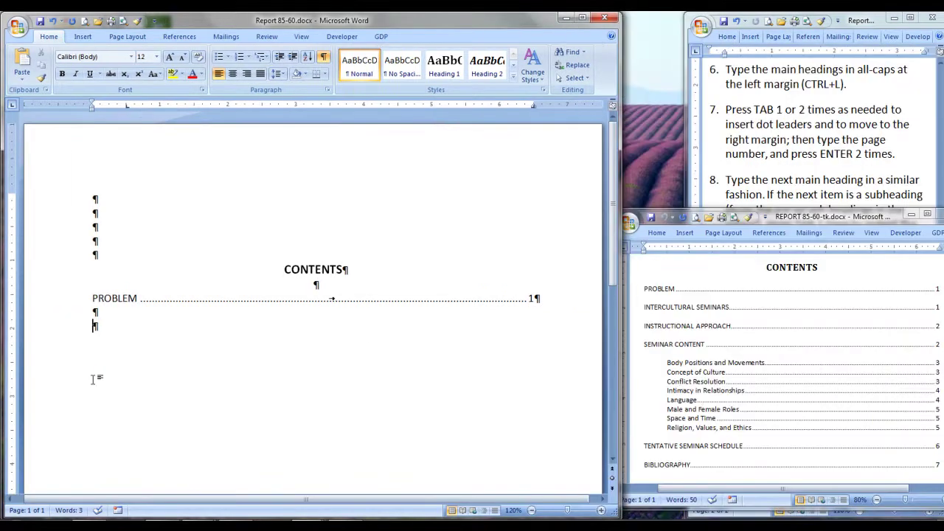
{"action": "type", "text": "INTERCULTURAL SEMINARS"}
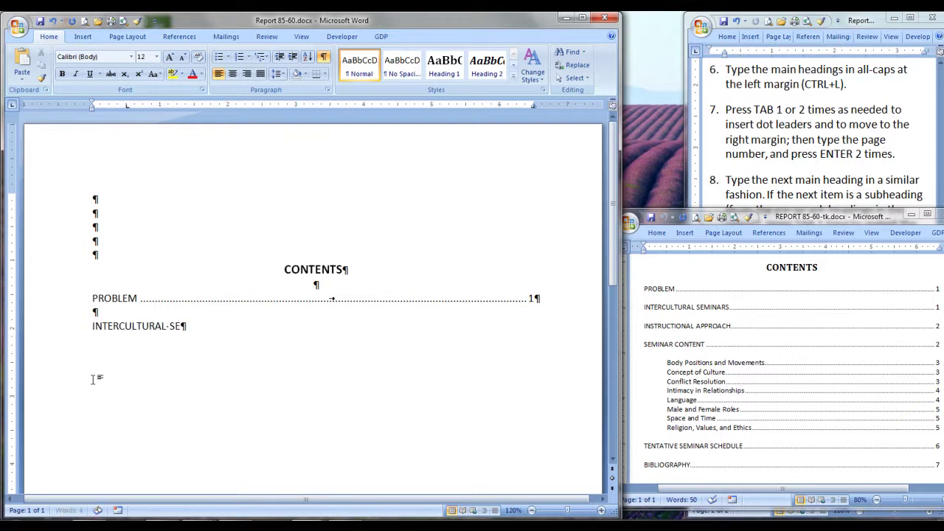
{"action": "key", "text": "Tab"}
{"action": "type", "text": "1"}
{"action": "key", "text": "Return"}
{"action": "key", "text": "Return"}
Add the main heading INSTRUCTIONAL APPROACH with dot leaders to page 2, followed by a blank line.
{"action": "type", "text": "INSTRUCTIONAL APPROACH"}
{"action": "key", "text": "Tab"}
{"action": "type", "text": "2"}
{"action": "key", "text": "Return"}
{"action": "key", "text": "Return"}
Add the main heading SEMINAR CONTENT with dot leaders to page 2, followed by a blank line.
{"action": "type", "text": "SEMINAR CONTENT"}
{"action": "key", "text": "Tab"}
{"action": "type", "text": "2"}
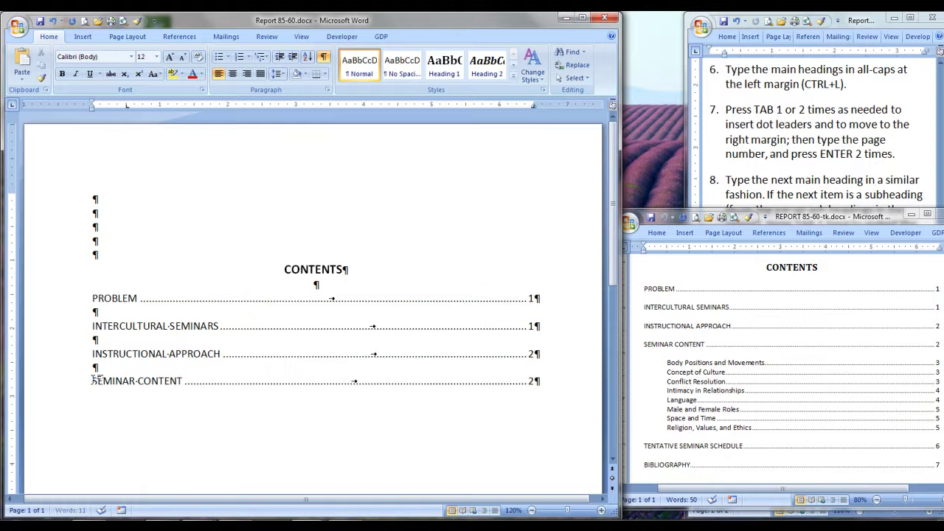
{"action": "key", "text": "Return"}
{"action": "key", "text": "Return"}
Add the indented subheading Body Positions and Movements with dot leaders to page 3.
{"action": "key", "text": "Tab"}
{"action": "type", "text": "Bo"}
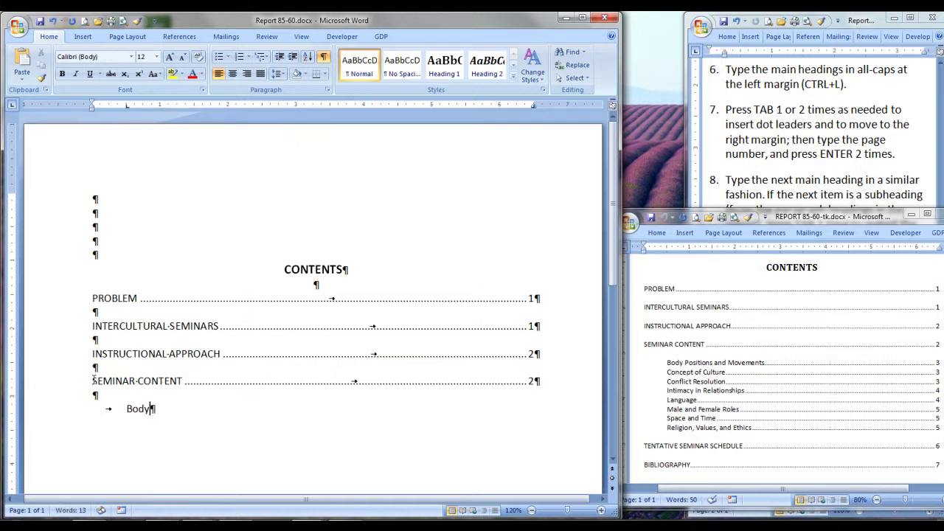
{"action": "type", "text": "Positions and Movements"}
{"action": "key", "text": "Tab"}
{"action": "type", "text": "3"}
{"action": "key", "text": "Return"}
Add the indented subheading Concept of Culture with dot leaders to page 3.
{"action": "key", "text": "Tab"}
{"action": "type", "text": "Concept of Cul"}
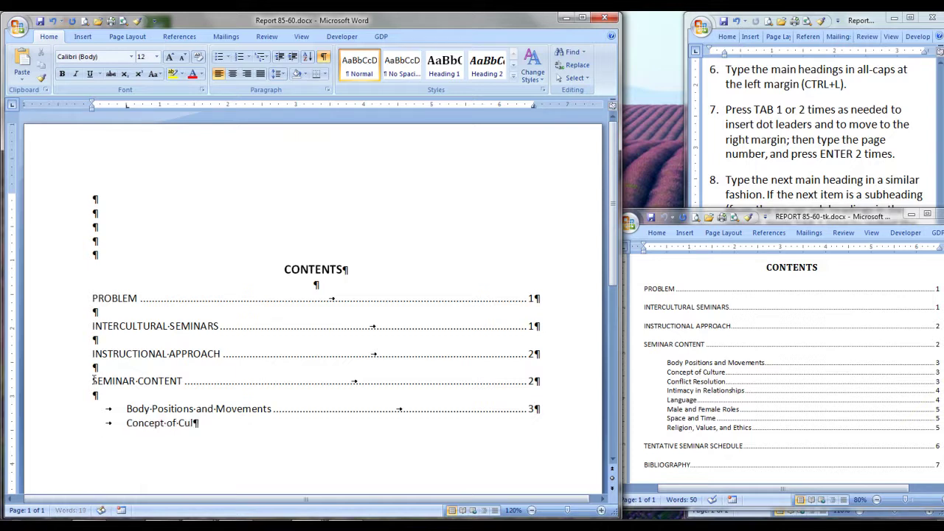
{"action": "type", "text": "ture"}
{"action": "key", "text": "Tab"}
{"action": "type", "text": "3"}
{"action": "key", "text": "Return"}
Add the indented subheading Conflict Resolution with dot leaders to page 3.
{"action": "key", "text": "Tab"}
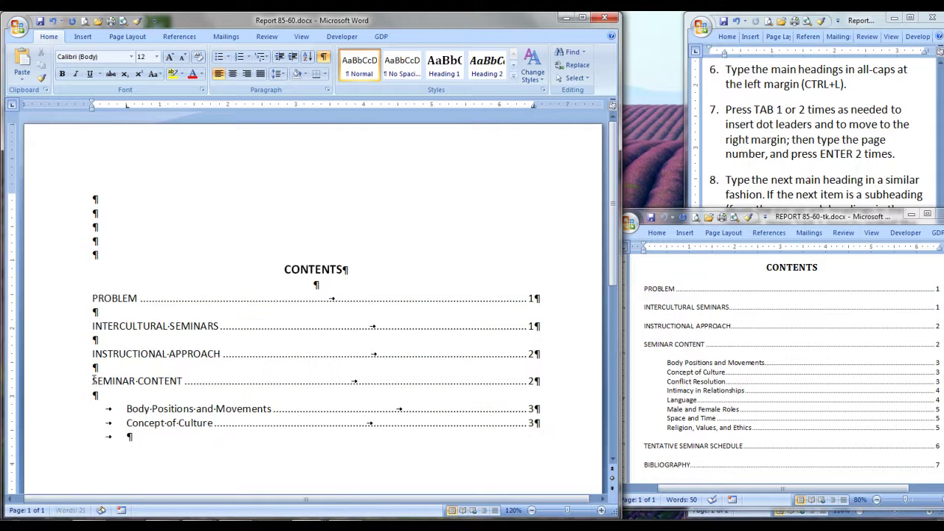
{"action": "type", "text": "Conflict Resolution"}
{"action": "key", "text": "Tab"}
{"action": "type", "text": "3"}
{"action": "key", "text": "Return"}
Add the indented subheading Intimacy in Relationships with dot leaders to page 4.
{"action": "key", "text": "Tab"}
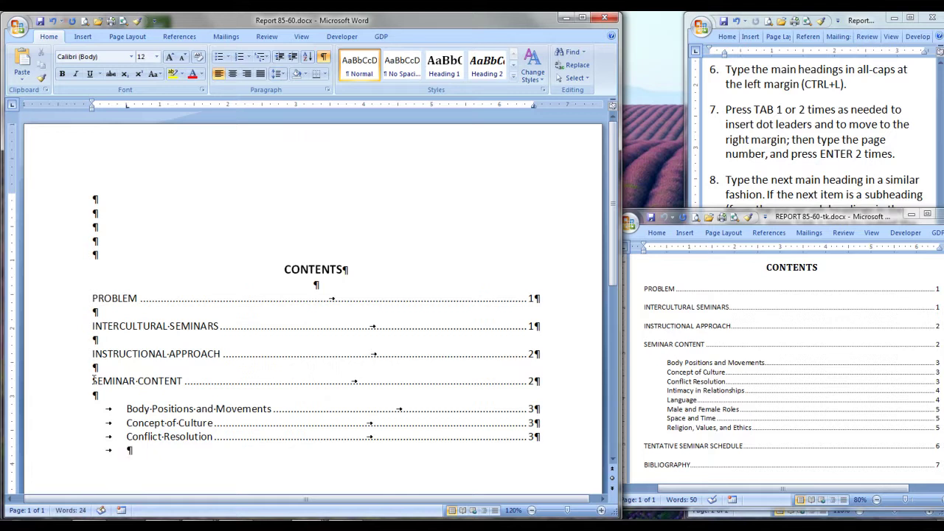
{"action": "type", "text": "Intimacy in Relationships"}
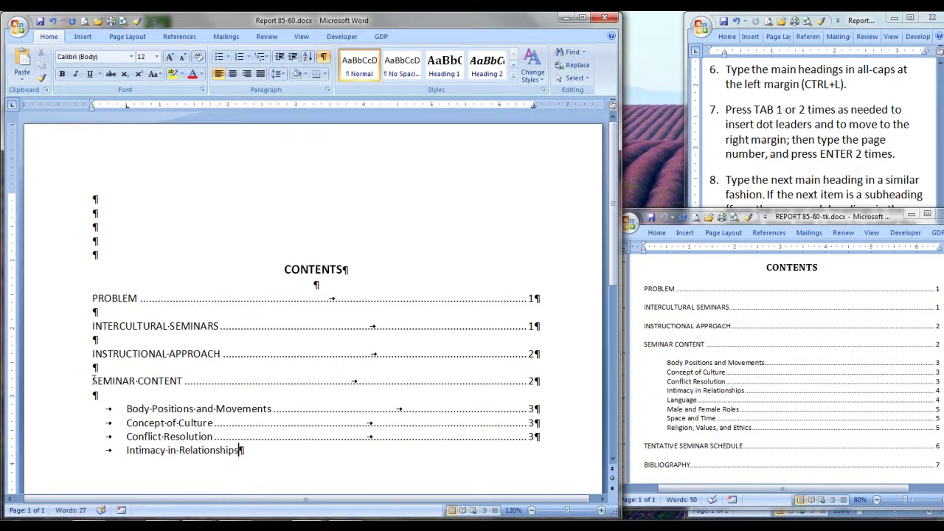
{"action": "key", "text": "Tab"}
{"action": "type", "text": "4"}
{"action": "key", "text": "Return"}
Add the indented subheading Language with dot leaders to page 4.
{"action": "key", "text": "Tab"}
{"action": "type", "text": "Language"}
{"action": "key", "text": "Tab"}
{"action": "type", "text": "4"}
{"action": "key", "text": "Return"}
Add the indented subheading Male and Female Roles with dot leaders to page 5.
{"action": "key", "text": "Tab"}
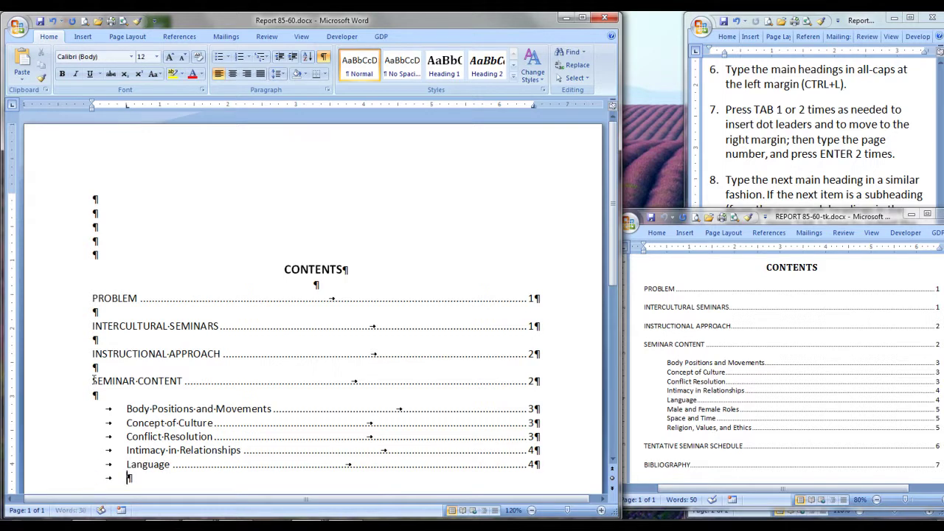
{"action": "type", "text": "Male and Female Roles"}
{"action": "key", "text": "Tab"}
{"action": "type", "text": "5"}
{"action": "key", "text": "Return"}
Add the indented subheading Space and Time with dot leaders to page 5.
{"action": "key", "text": "Tab"}
{"action": "type", "text": "Space and Time"}
{"action": "key", "text": "Tab"}
{"action": "type", "text": "5"}
{"action": "key", "text": "Return"}
Add the indented subheading Religion, Values, and Ethics with dot leaders to page 5, followed by a blank line.
{"action": "key", "text": "Tab"}
{"action": "type", "text": "Religion, Values, and Ethics"}
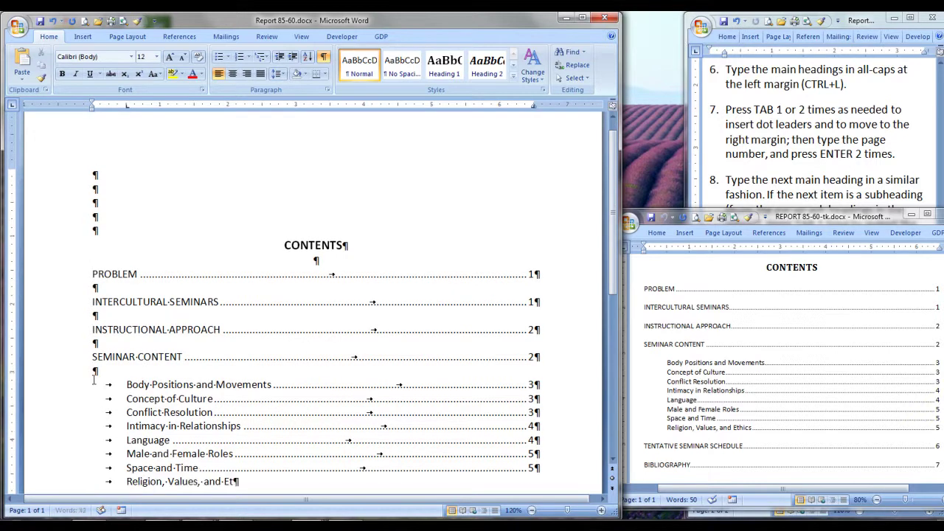
{"action": "key", "text": "Tab"}
{"action": "type", "text": "5"}
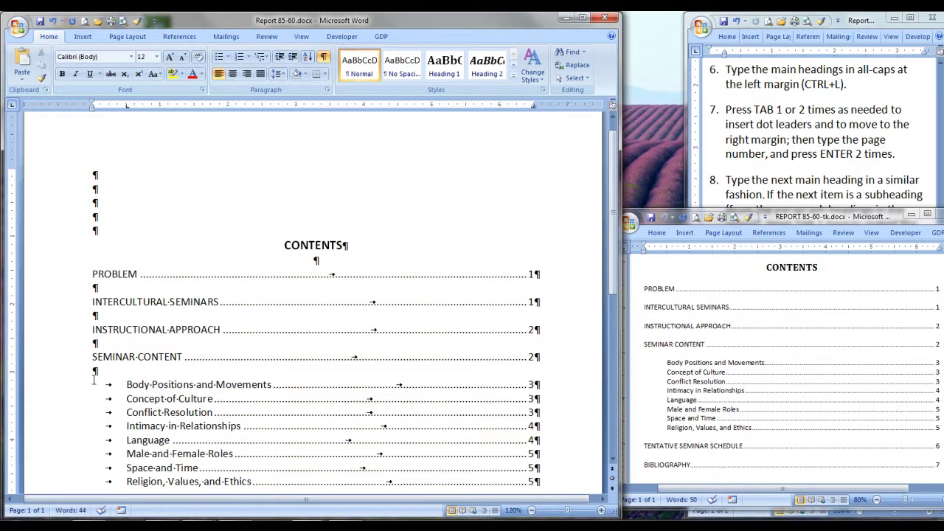
{"action": "key", "text": "Return"}
{"action": "key", "text": "Return"}
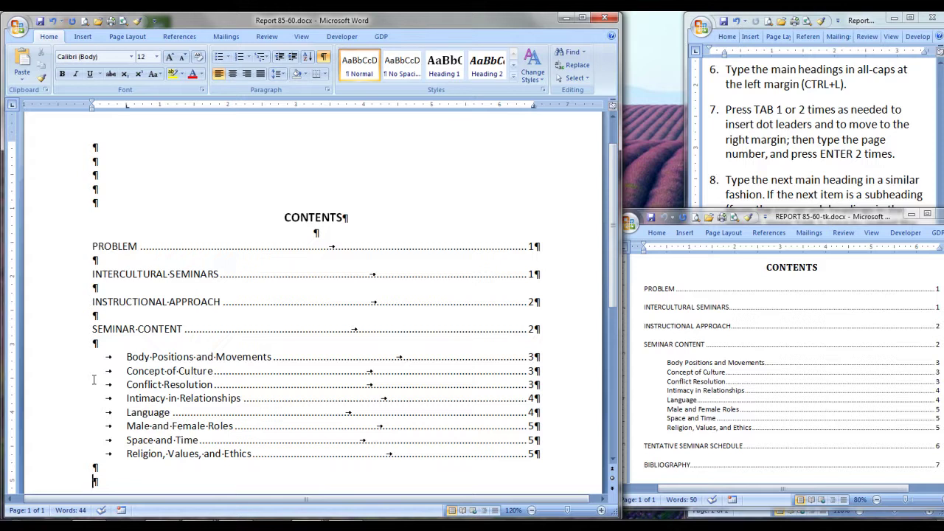
Add the main heading TENTATIVE SEMINAR SCHEDULE with dot leaders to page 6, followed by a blank line.
{"action": "type", "text": "TENTATIVE SEMINAR SCHEDULE"}
{"action": "key", "text": "Tab"}
{"action": "type", "text": "6"}
{"action": "key", "text": "Return"}
{"action": "key", "text": "Return"}
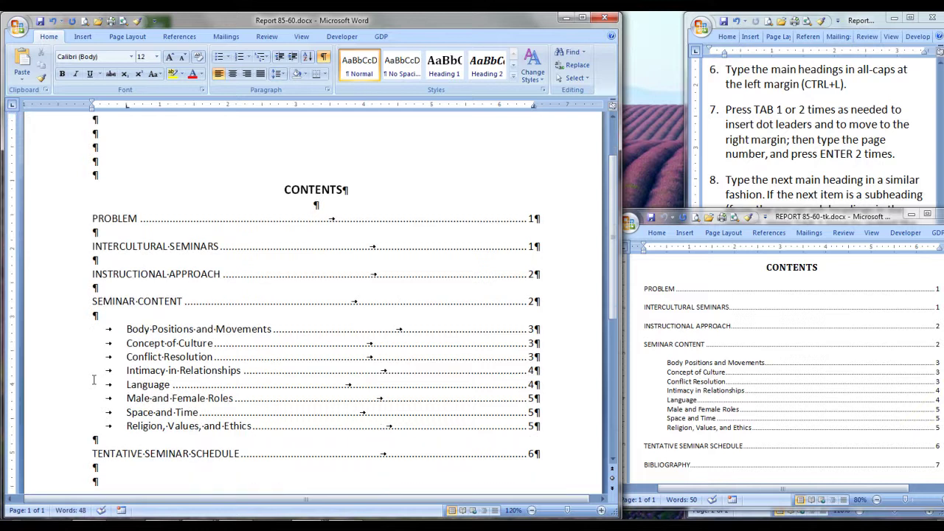
Add the main heading BIBLIOGRAPHY with dot leaders to page 7.
{"action": "type", "text": "BIBLIOGRAPHY"}
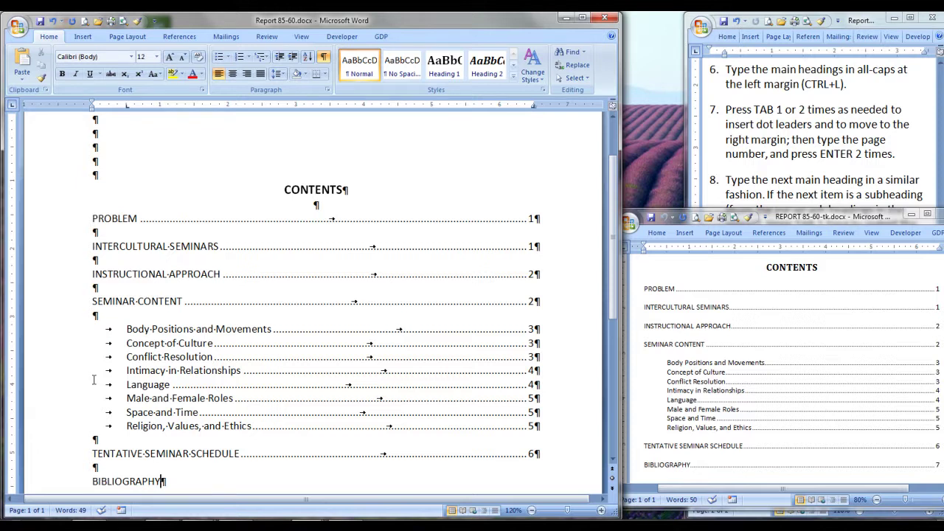
{"action": "key", "text": "Tab"}
{"action": "type", "text": "7"}
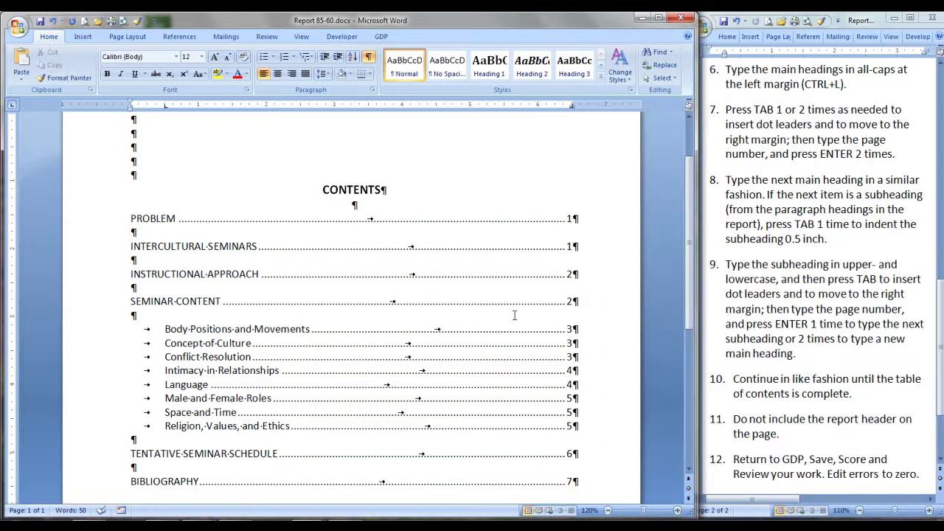
Hide the formatting marks and review the finished table of contents from the title to the last entry.
{"action": "scroll", "coordinate": [515, 315], "scroll_direction": "down", "scroll_amount": 1}
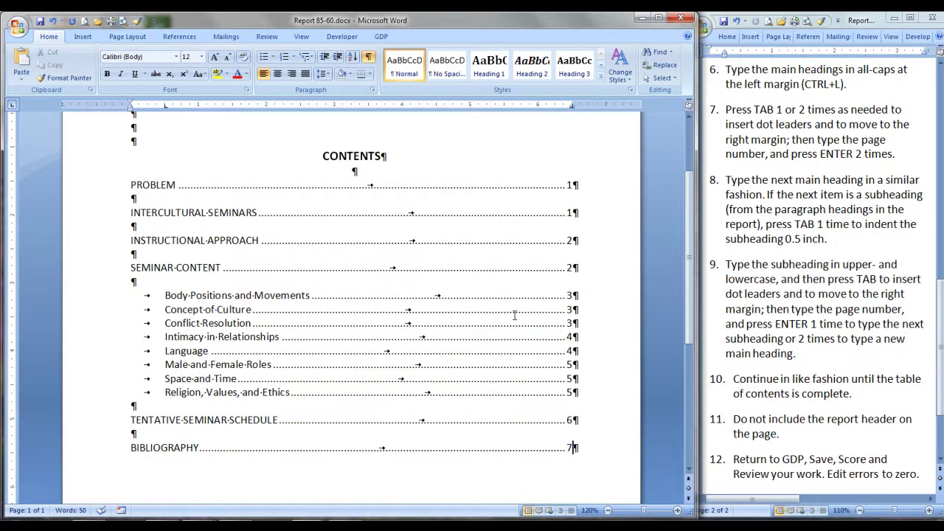
{"action": "scroll", "coordinate": [514, 315], "scroll_direction": "down", "scroll_amount": 2}
{"action": "scroll", "coordinate": [514, 315], "scroll_direction": "up", "scroll_amount": 3}
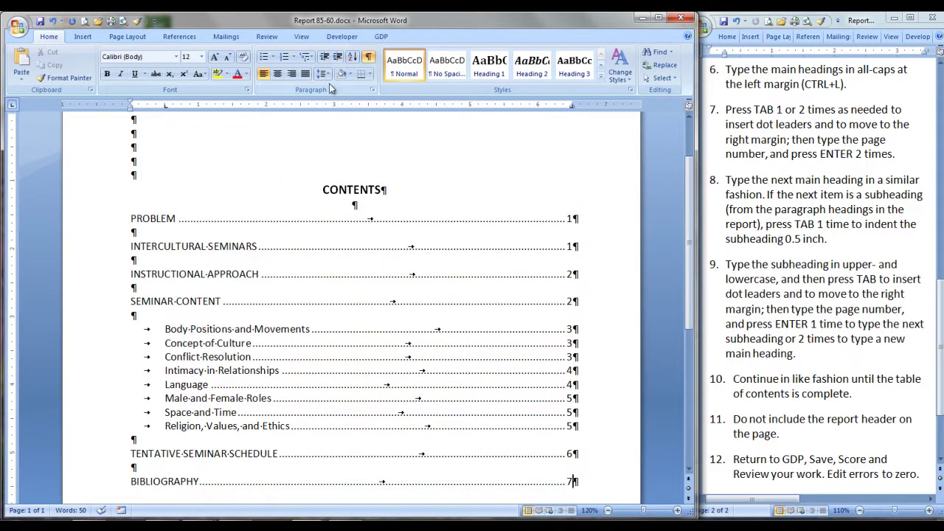
{"action": "left_click", "coordinate": [368, 57]}
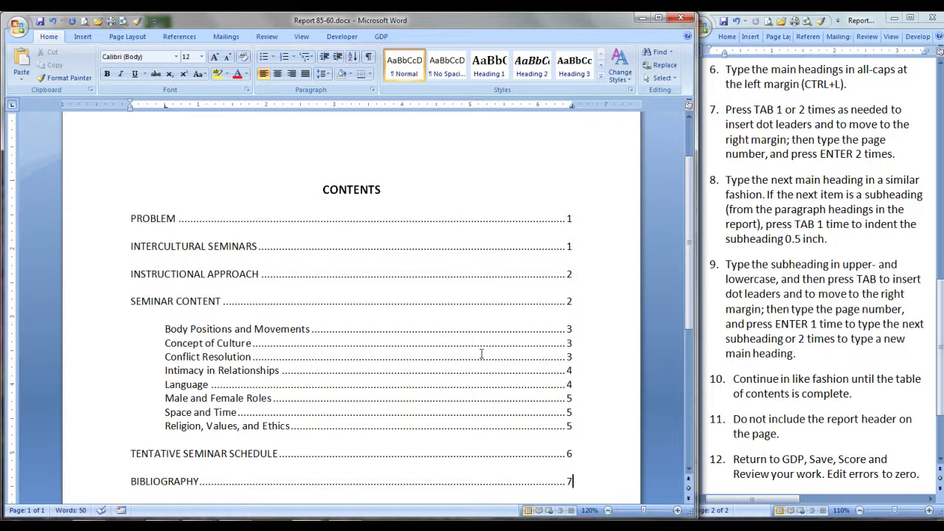
{"action": "scroll", "coordinate": [466, 389], "scroll_direction": "up", "scroll_amount": 2}
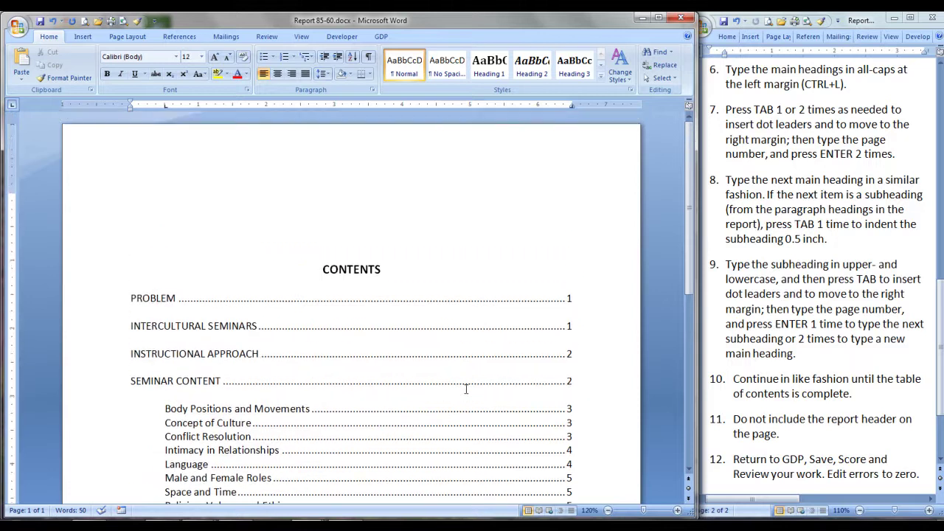
{"action": "scroll", "coordinate": [467, 389], "scroll_direction": "down", "scroll_amount": 1}
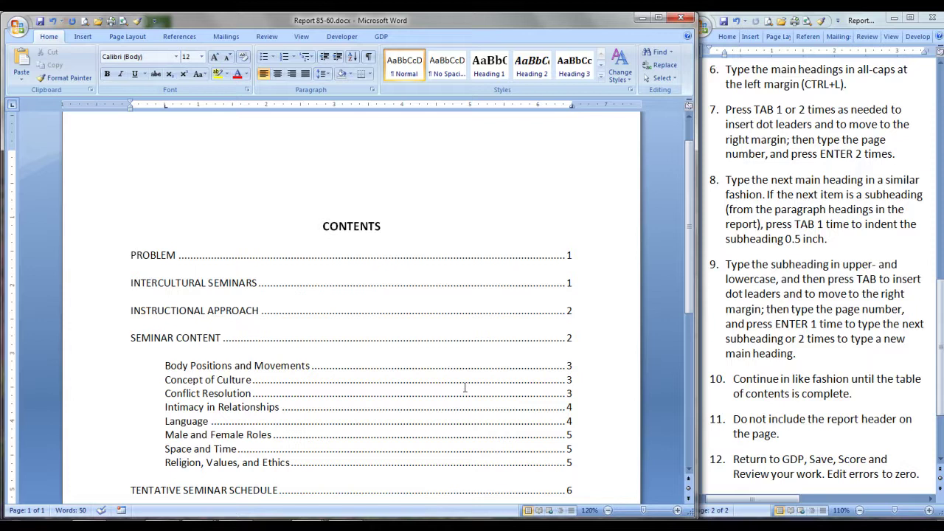
{"action": "scroll", "coordinate": [465, 388], "scroll_direction": "down", "scroll_amount": 2}
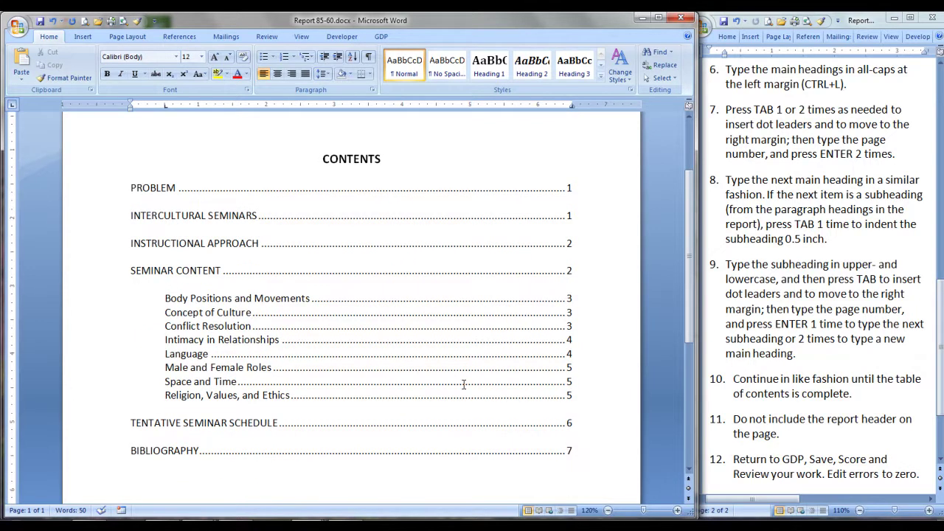